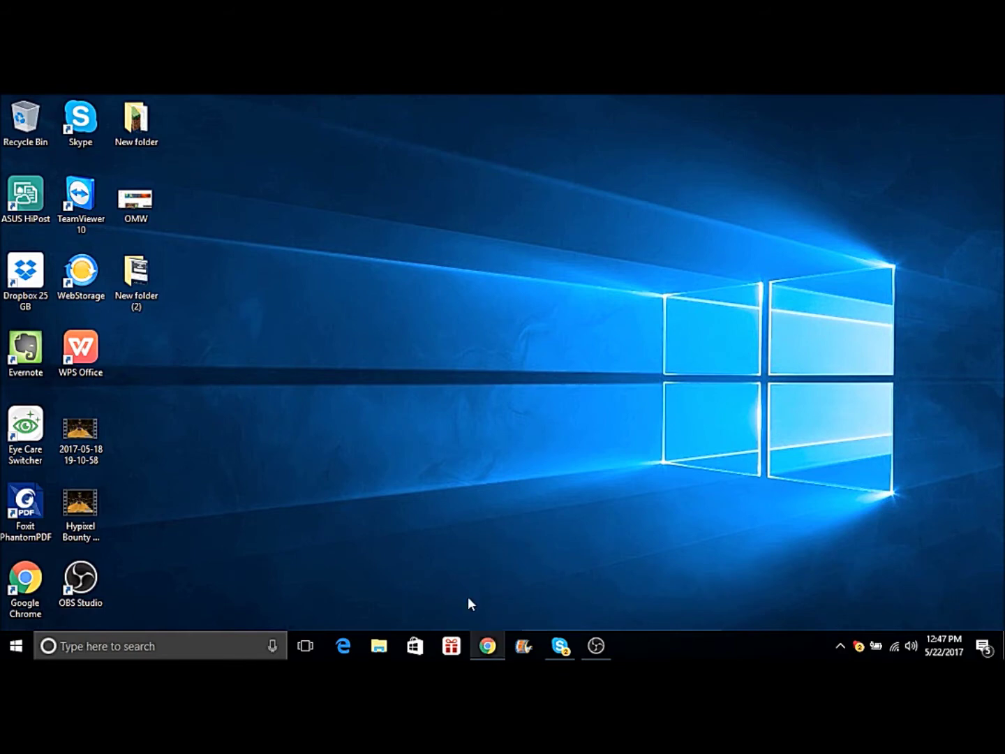
In a new Chrome tab, search Google for 'windows live movie maker', then close that results tab
left_click(488, 646)
left_click(165, 105)
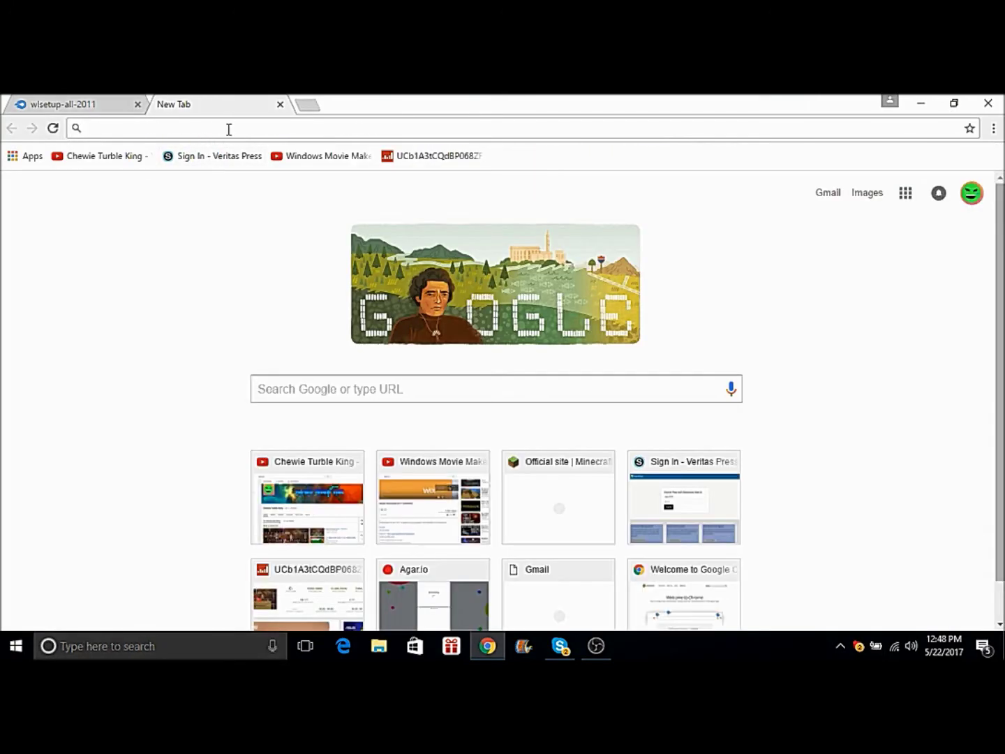
type("windows")
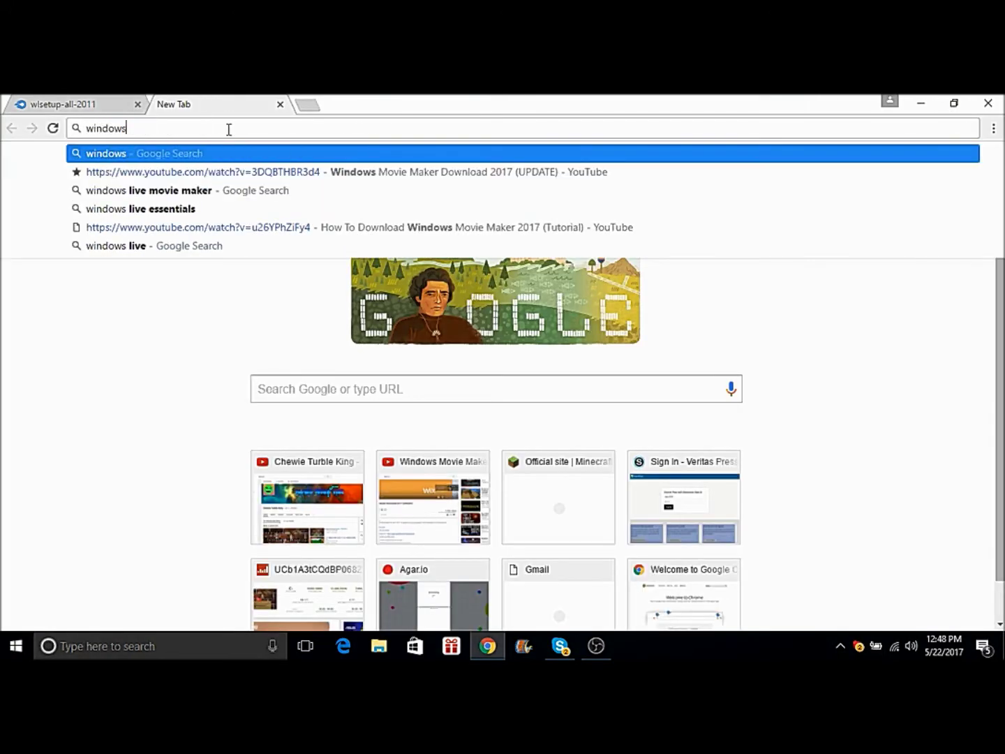
left_click(339, 196)
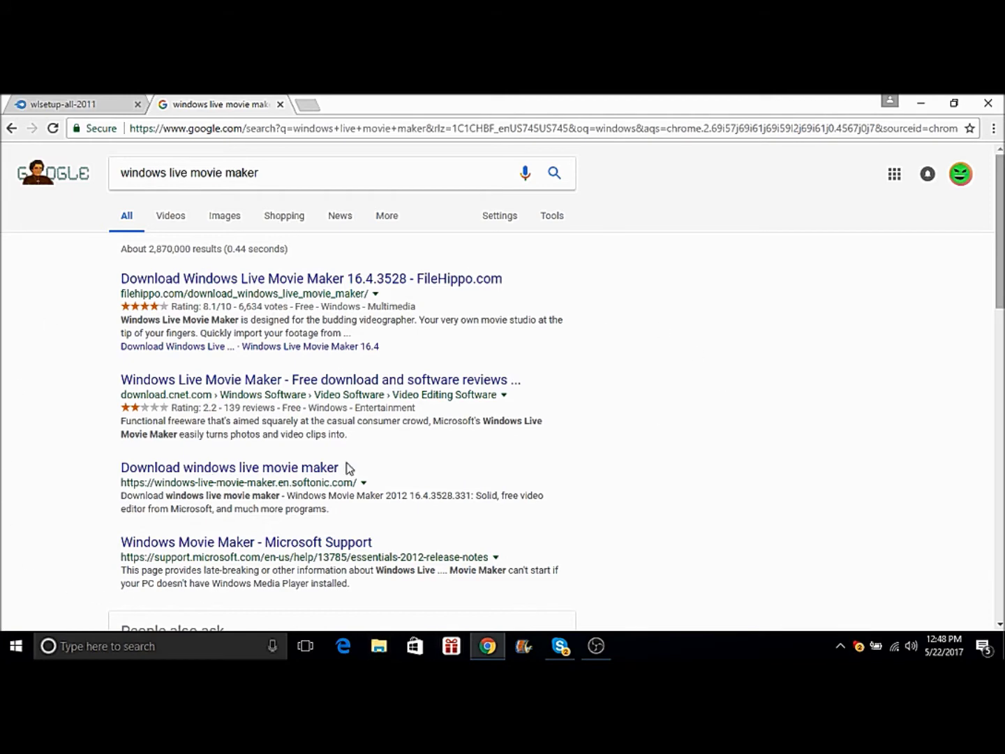
left_click(279, 104)
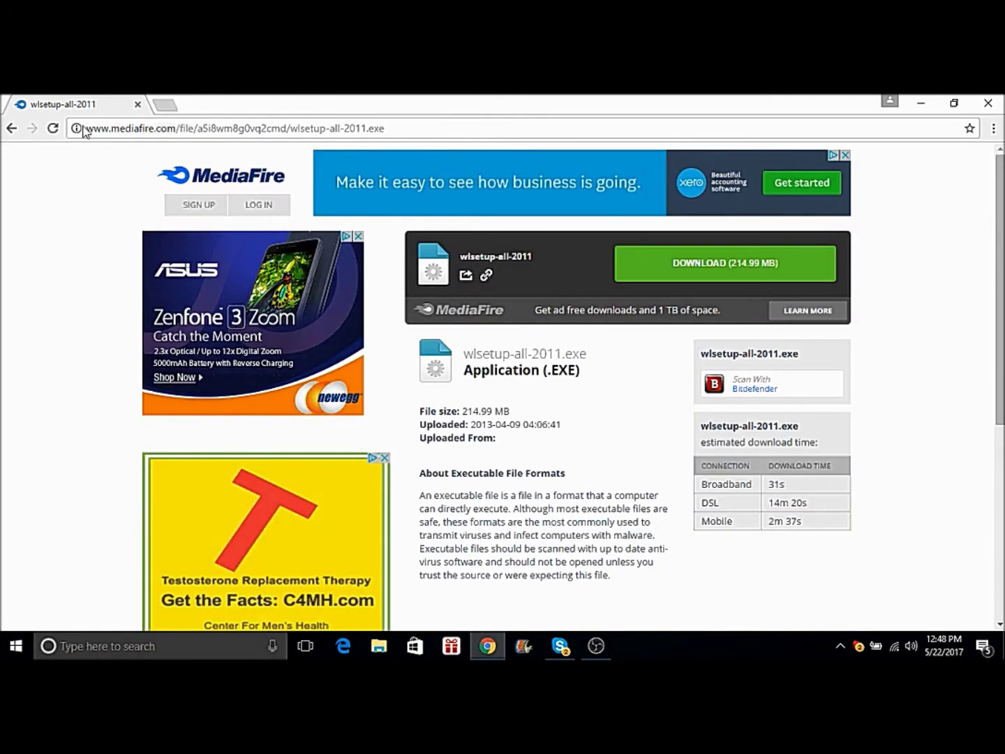
Start downloading wlsetup-all-2011.exe and close the software-updater pop-up, confirming you want to leave it
left_click(750, 263)
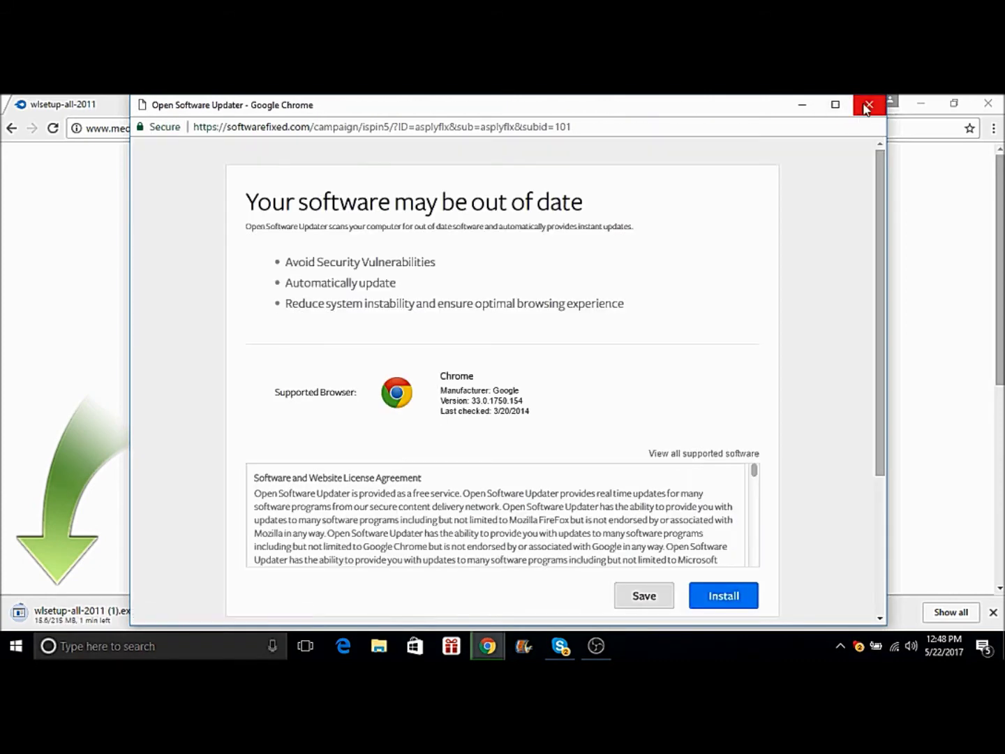
left_click(870, 103)
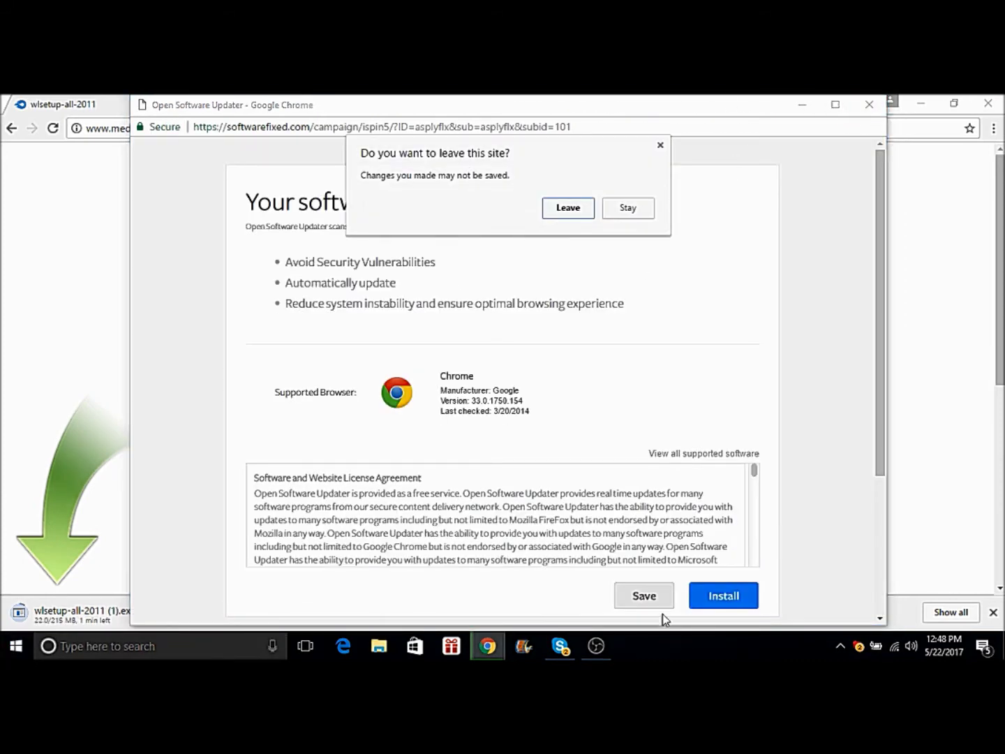
left_click(660, 145)
left_click(858, 103)
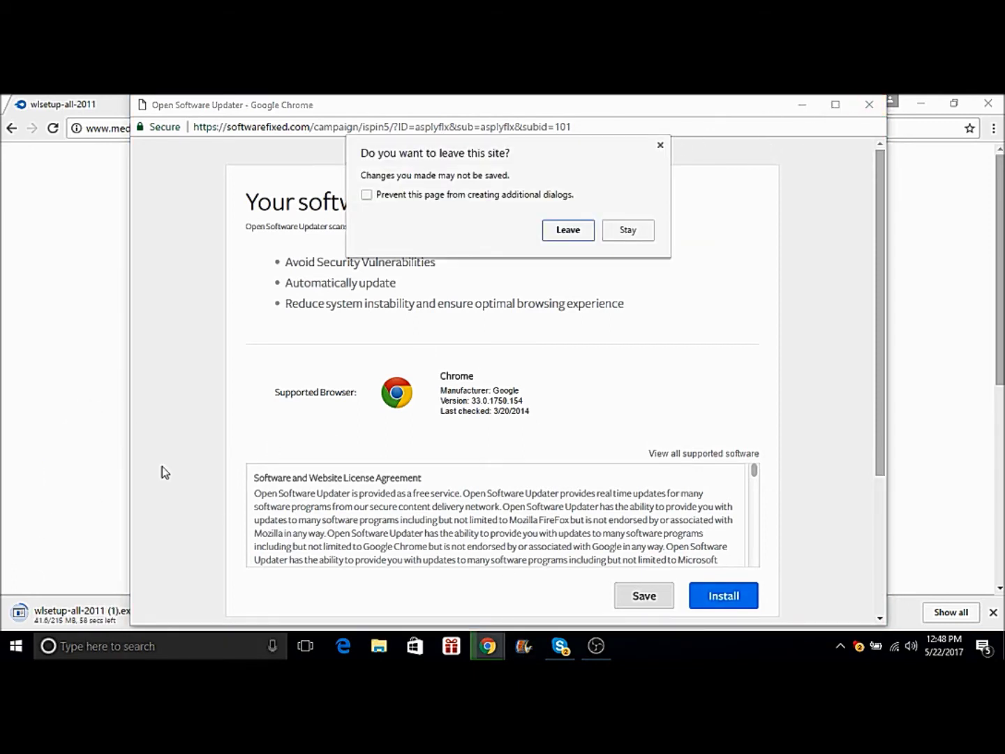
left_click(571, 231)
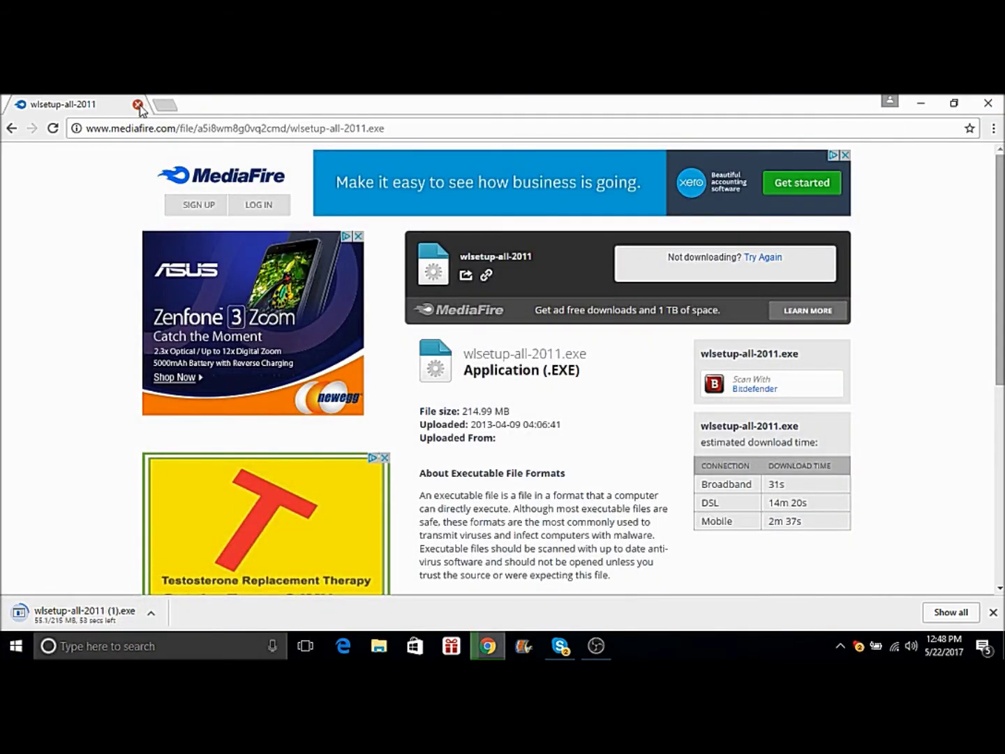
left_click(988, 102)
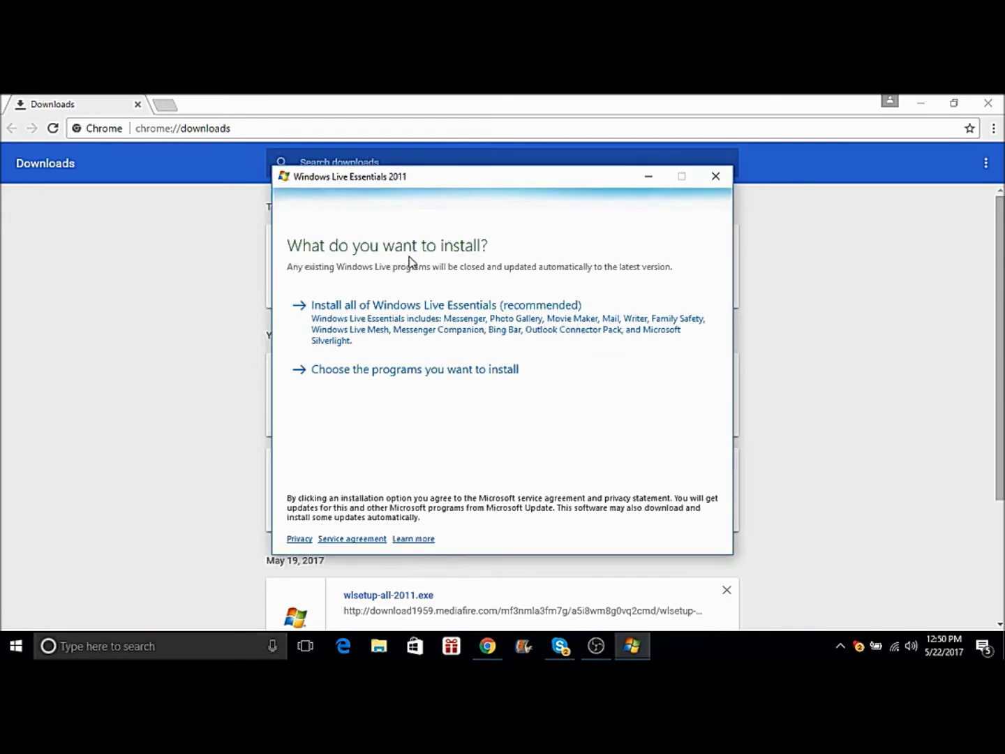
Untick Bing Bar, Writer, Messenger, Mail, Mesh and Messenger Companion, then go back to the first page
left_click(358, 372)
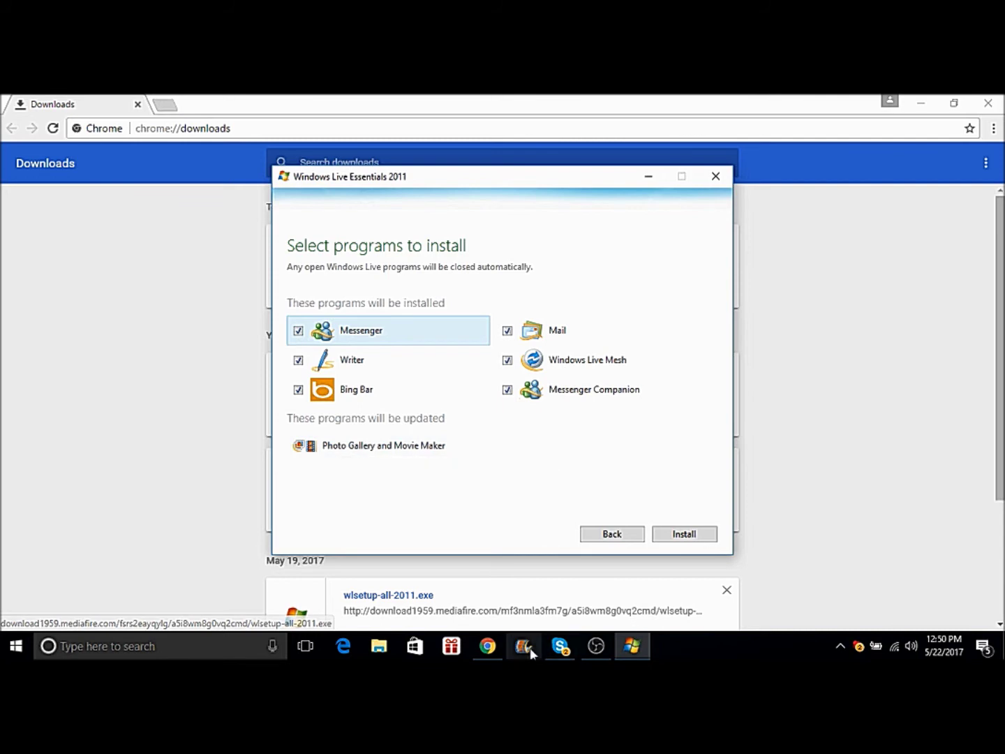
left_click(298, 390)
left_click(298, 360)
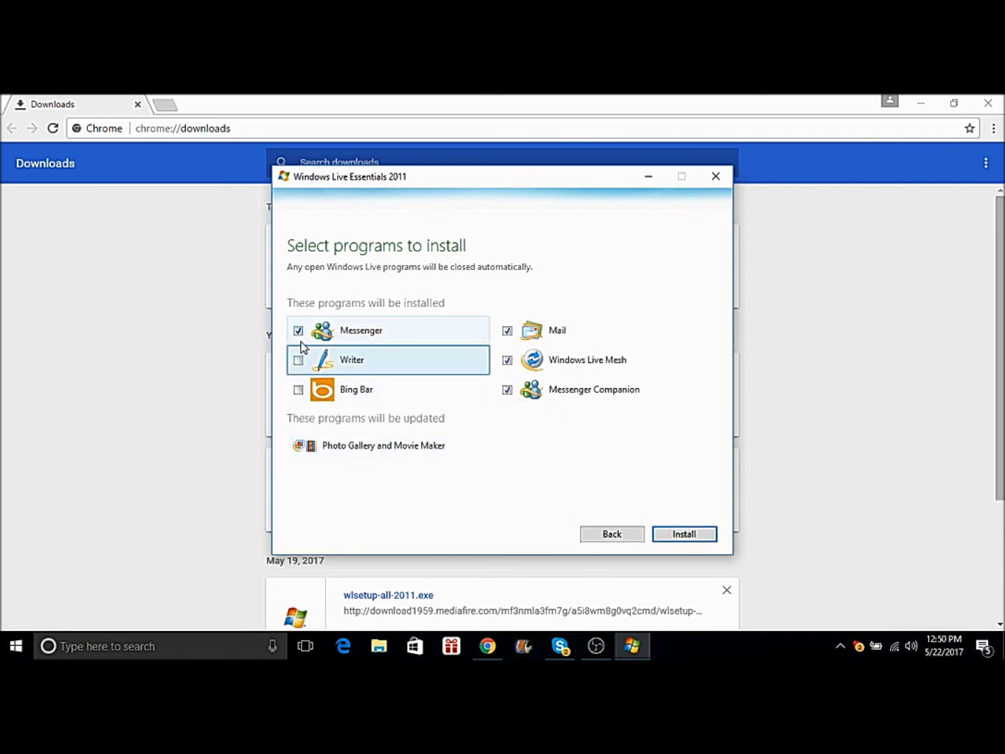
left_click(298, 330)
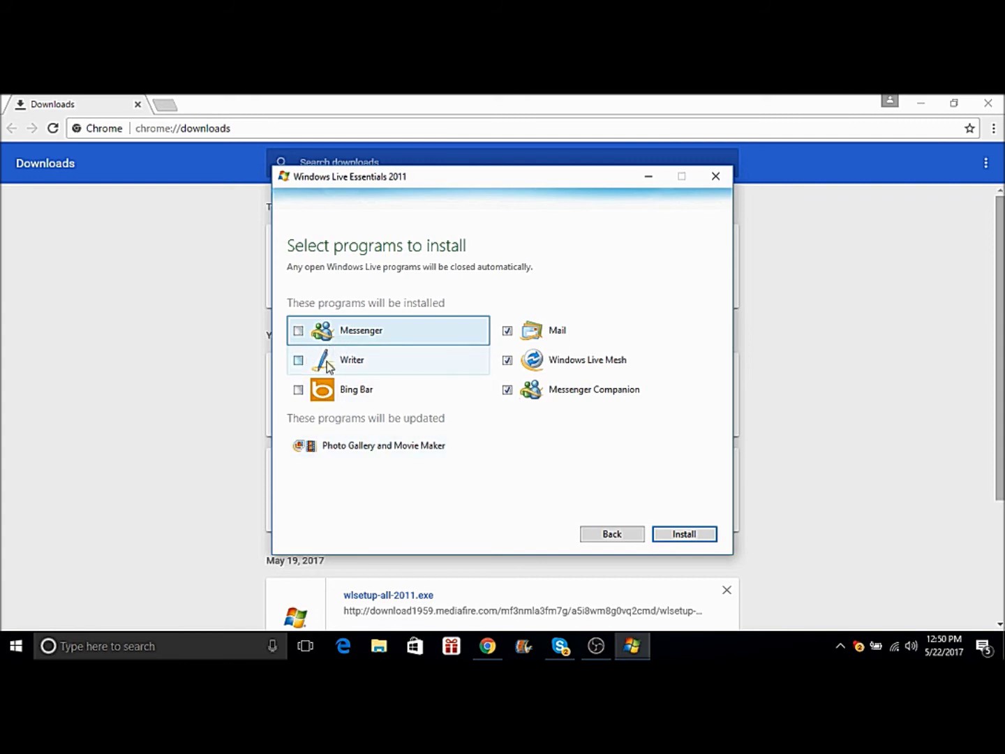
left_click(508, 331)
left_click(507, 360)
left_click(507, 389)
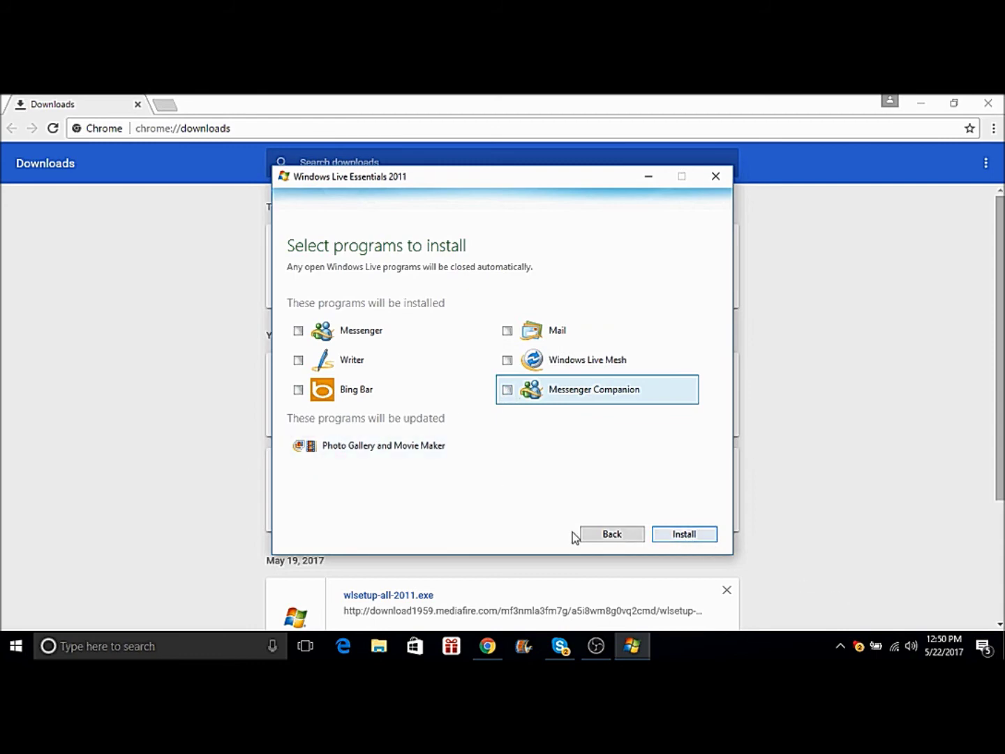
left_click(601, 534)
Cancel the Essentials setup, minimize Chrome, and restore the Movie Maker window from full screen
left_click(714, 176)
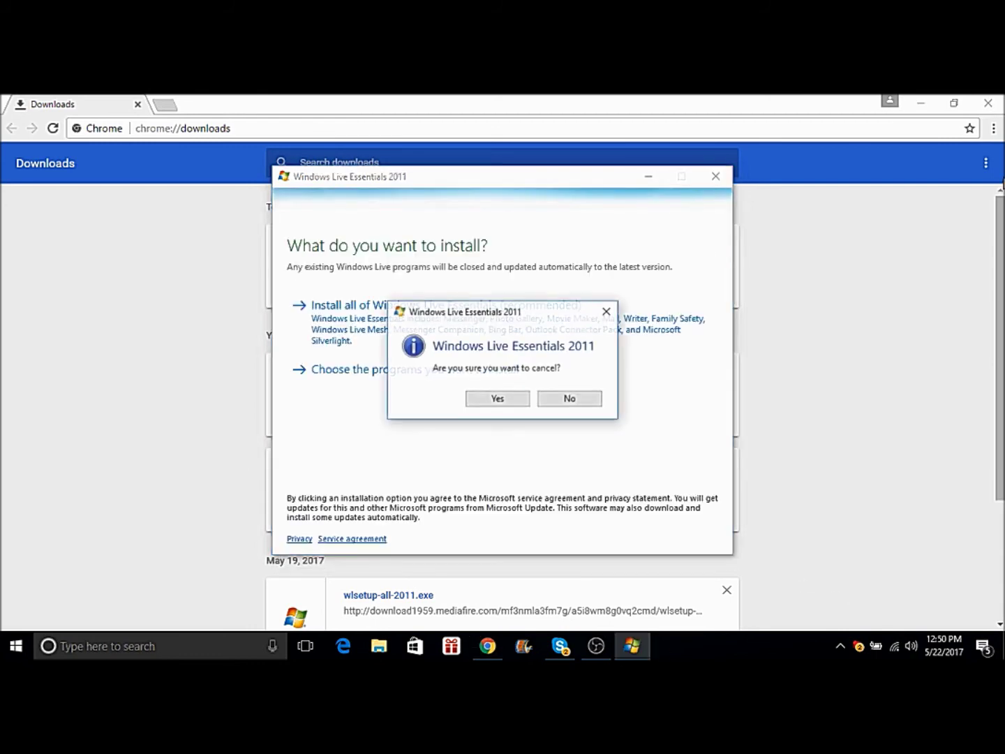
left_click(496, 398)
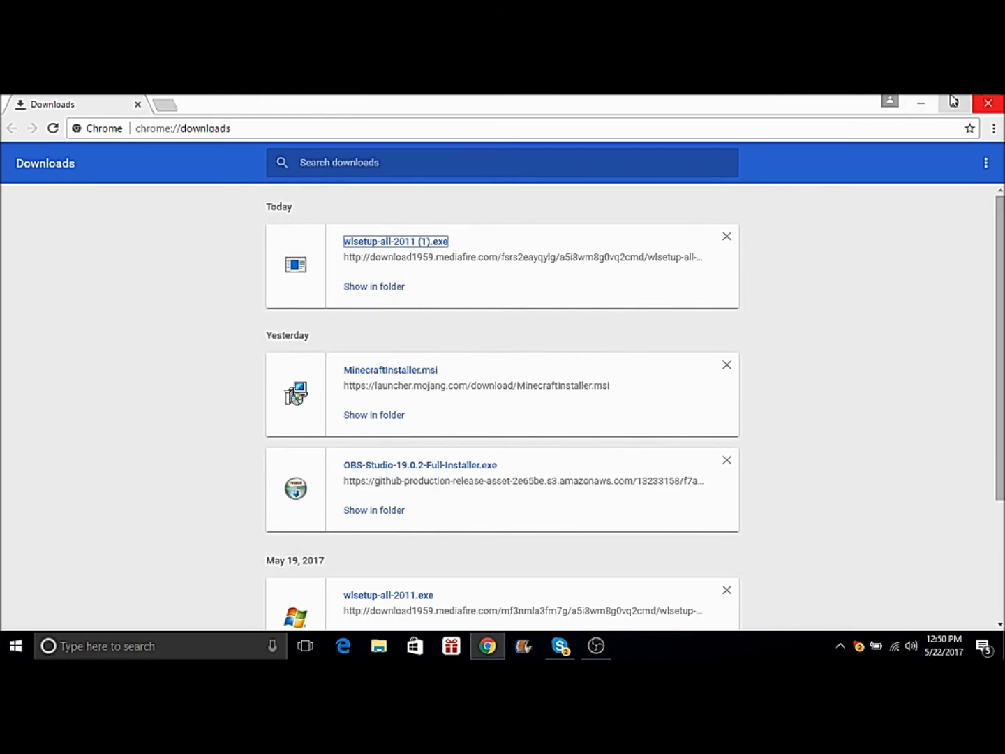
left_click(921, 103)
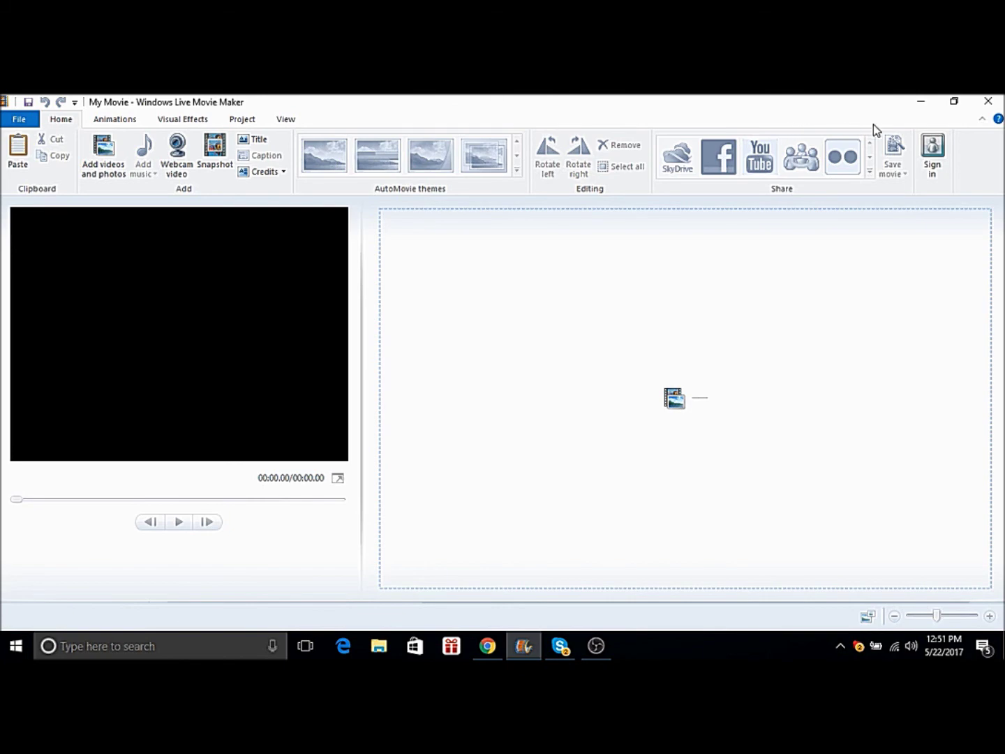
left_click_drag(873, 125, 630, 159)
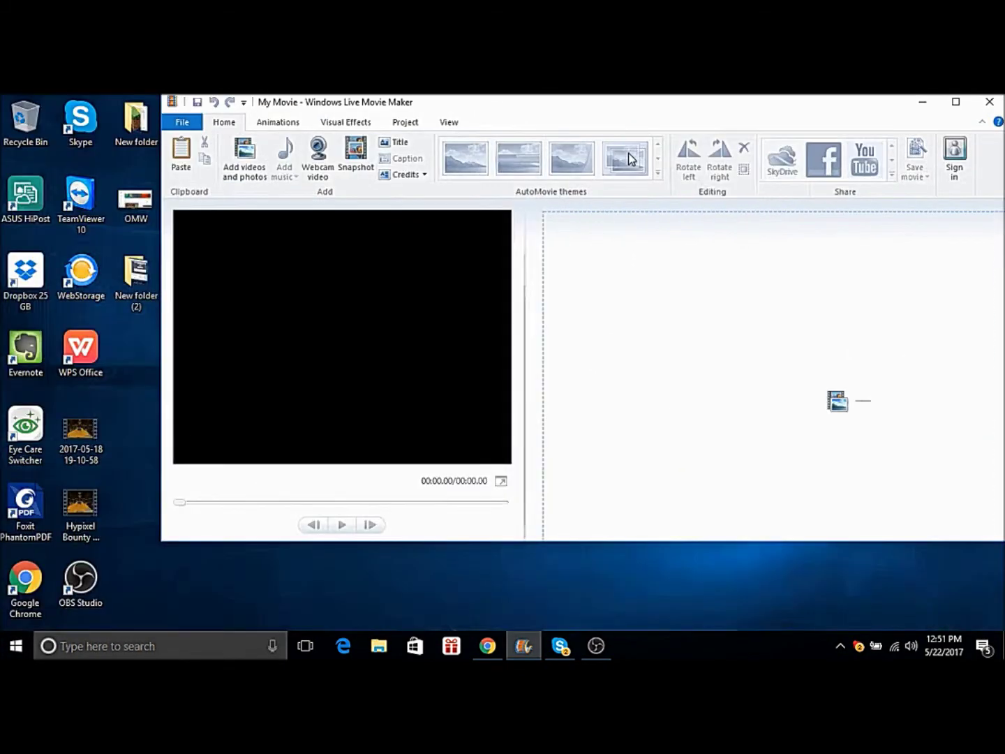
Move the 'Hypixel Bounty Hunter - Episode 2' desktop icon into the second column
left_click(129, 500)
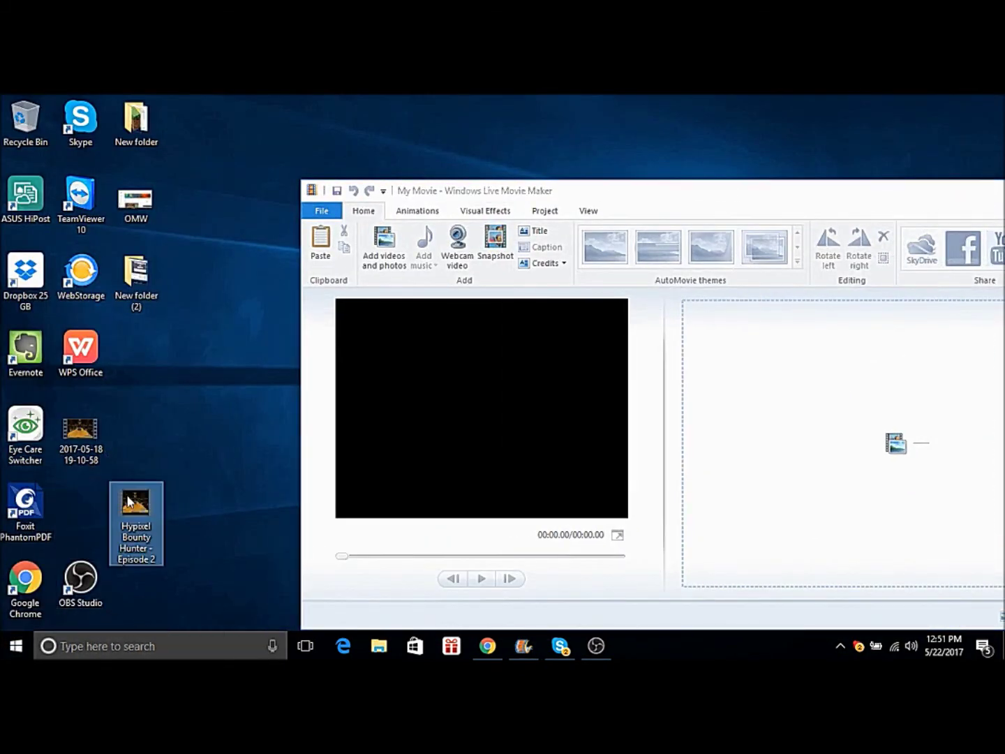
left_click_drag(129, 496, 77, 499)
left_click(222, 415)
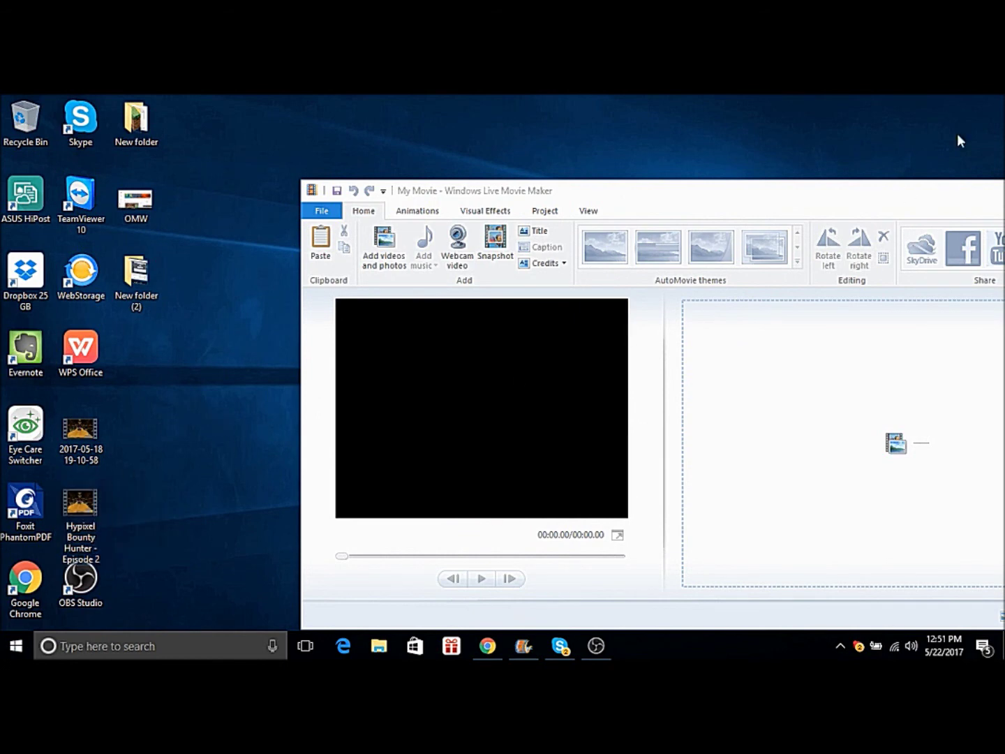
Maximize Movie Maker, dismiss the Essentials settings prompt, and minimize the editor
left_click_drag(848, 185, 741, 94)
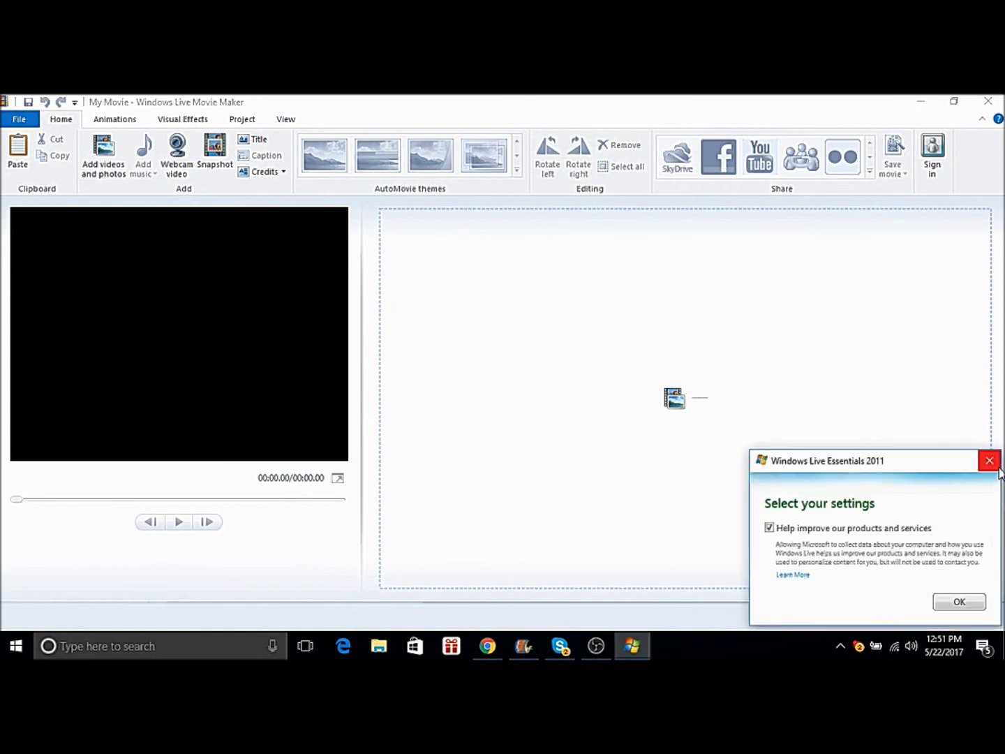
left_click(995, 464)
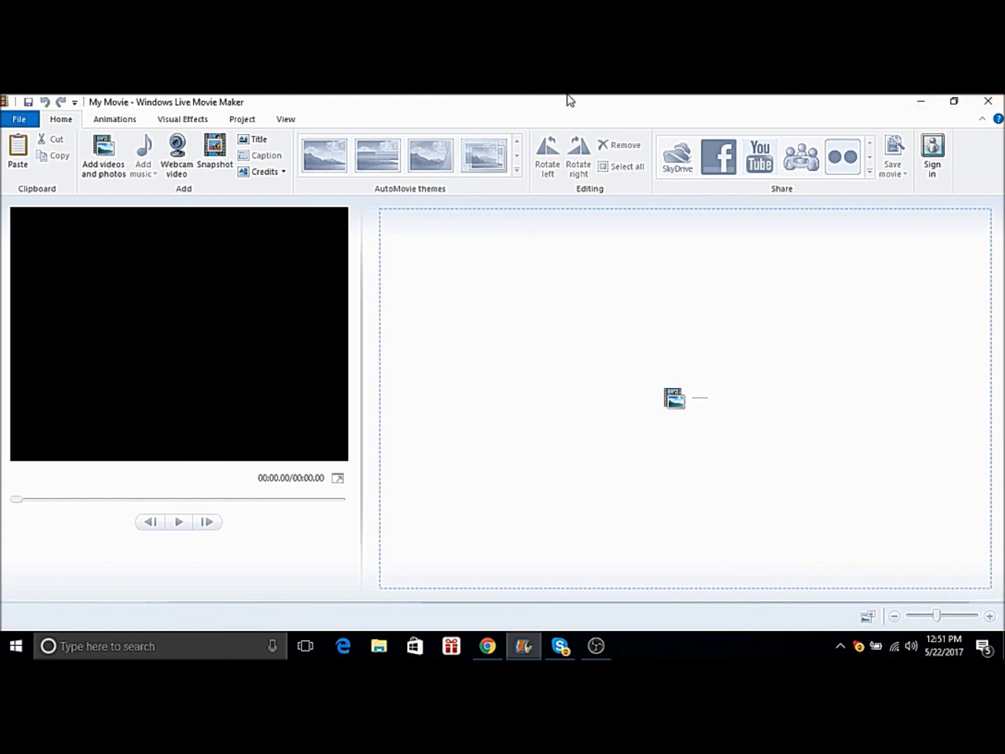
left_click(908, 98)
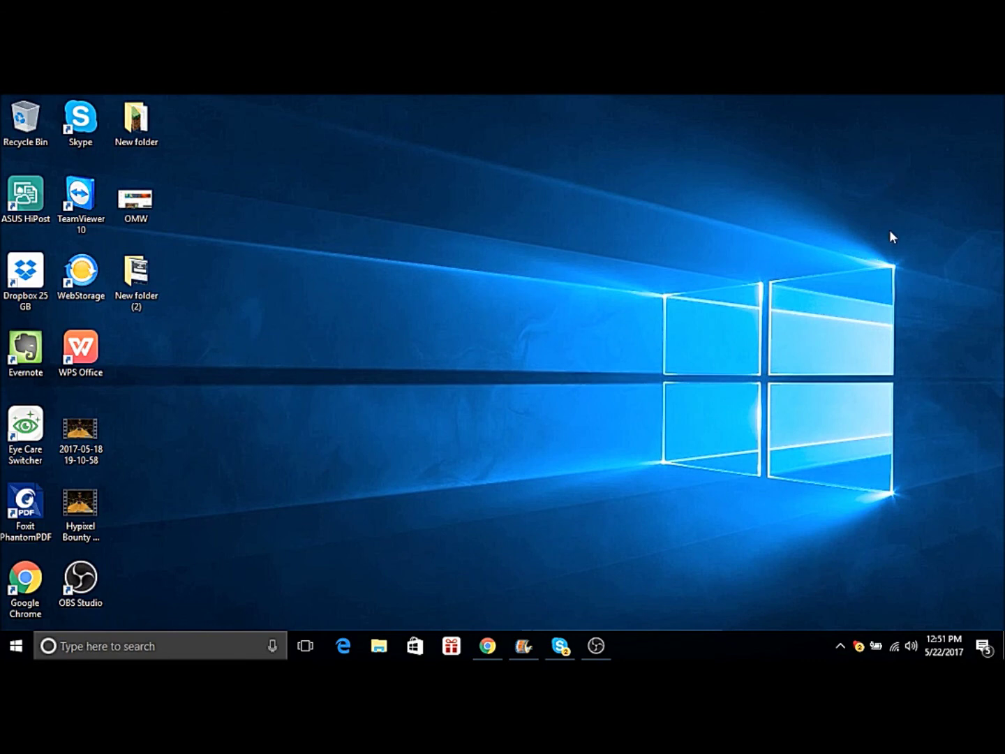